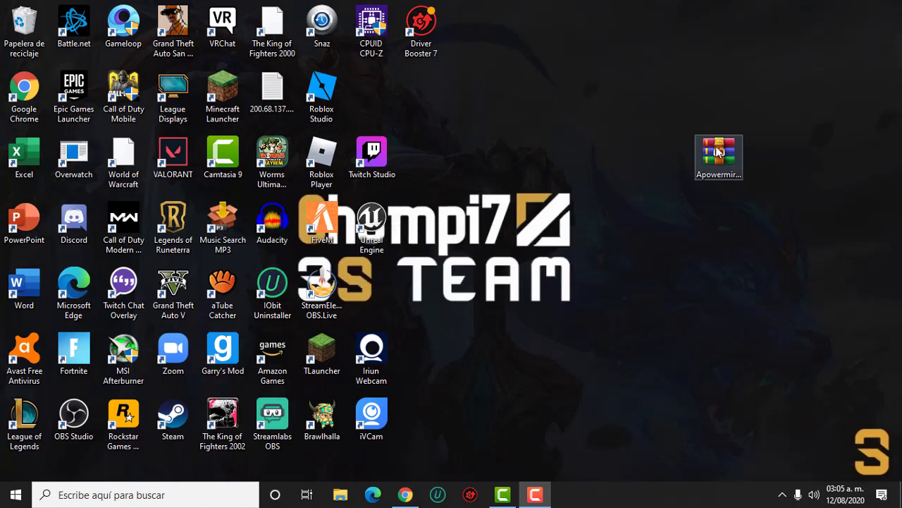
Extract the Apowermirror archive directly onto the desktop
{"action": "left_click_drag", "start_coordinate": [716, 169], "coordinate": [774, 198]}
{"action": "left_click_drag", "start_coordinate": [773, 232], "coordinate": [749, 227]}
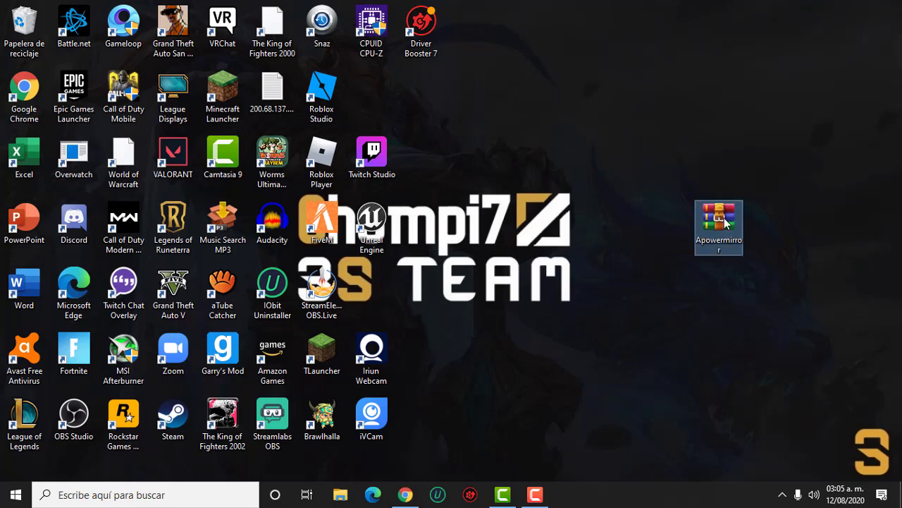
{"action": "right_click", "coordinate": [725, 223]}
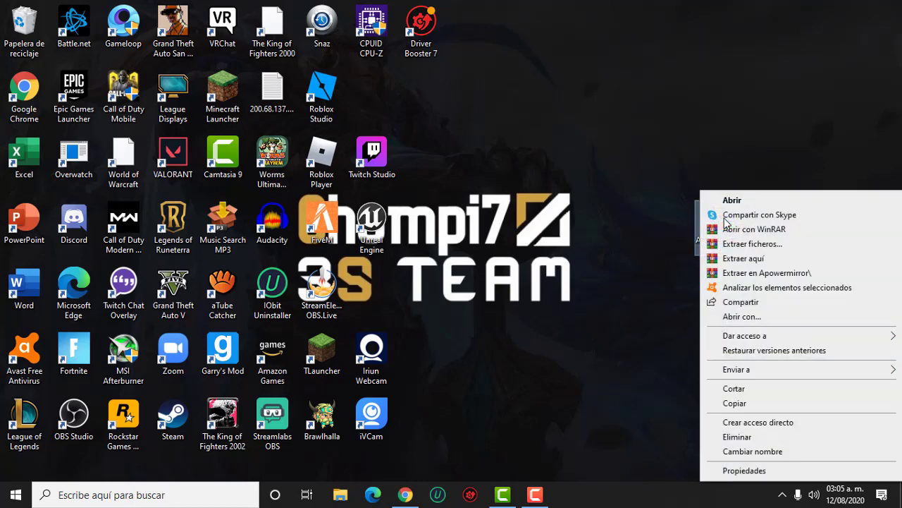
{"action": "left_click", "coordinate": [755, 259]}
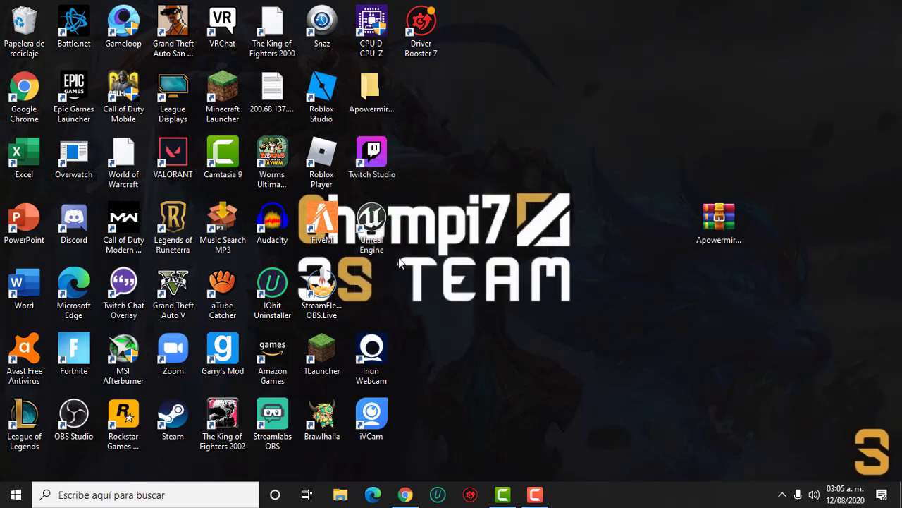
Place the extracted Apowermirror folder beside its archive on the desktop and open the folder
{"action": "left_click_drag", "start_coordinate": [368, 93], "coordinate": [613, 236]}
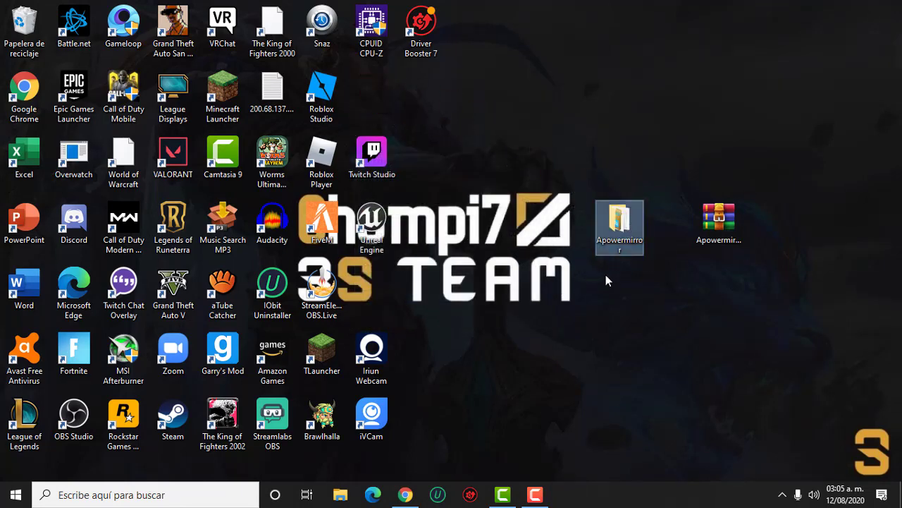
{"action": "mouse_move", "coordinate": [634, 241]}
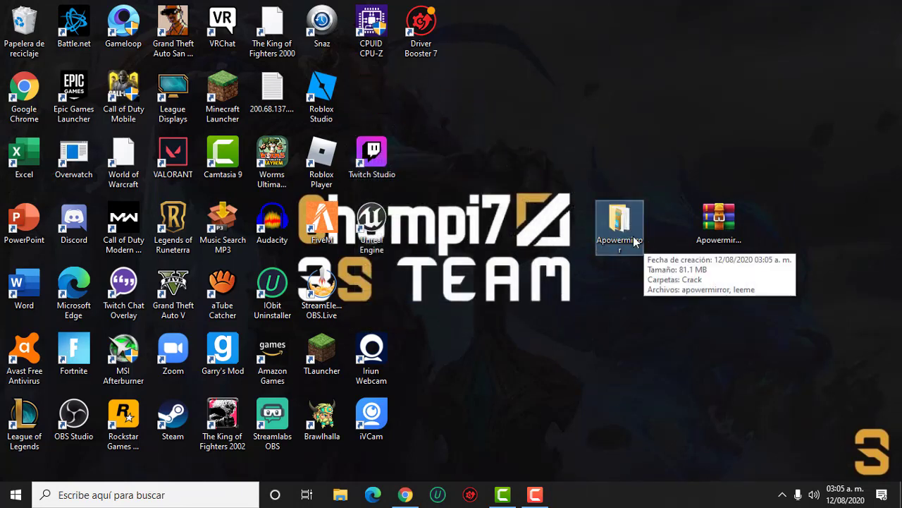
{"action": "left_click", "coordinate": [634, 241]}
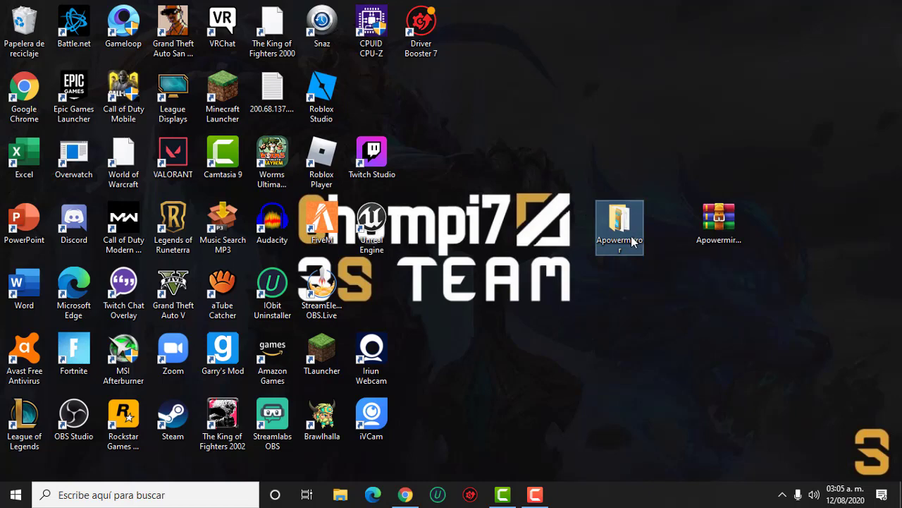
{"action": "left_click", "coordinate": [710, 258]}
{"action": "double_click", "coordinate": [611, 238]}
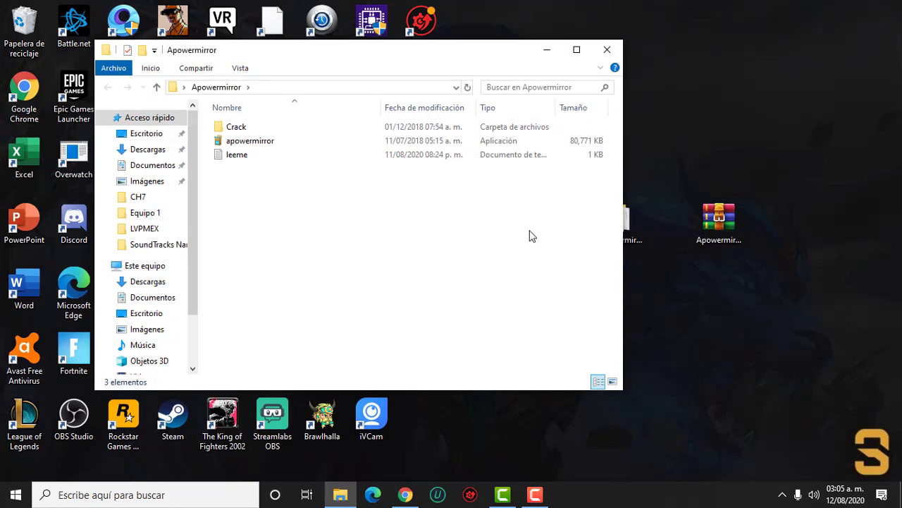
{"action": "left_click_drag", "start_coordinate": [452, 62], "coordinate": [706, 74]}
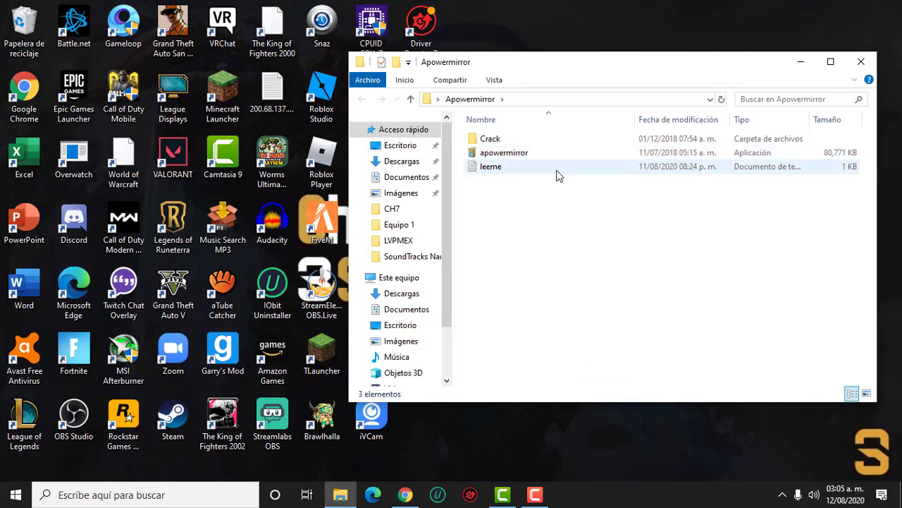
Read the instructions in the leeme text file and close it
{"action": "double_click", "coordinate": [557, 169]}
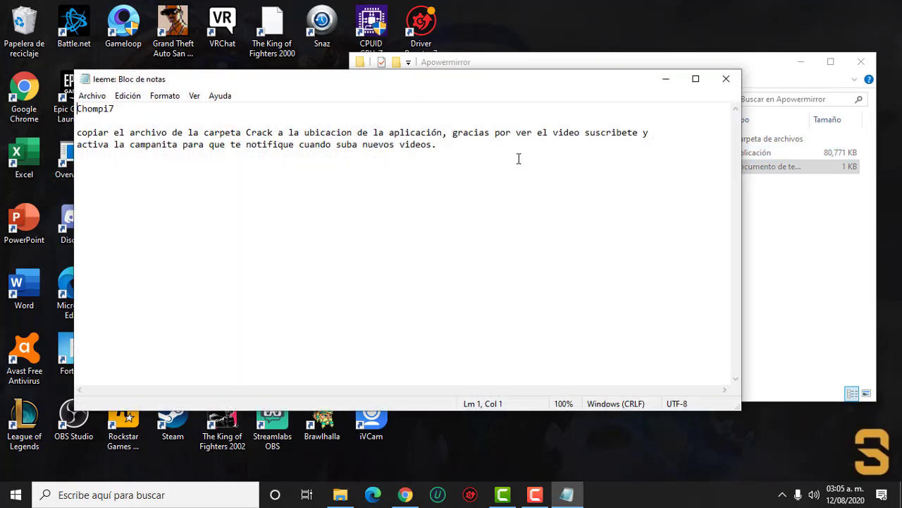
{"action": "left_click_drag", "start_coordinate": [308, 132], "coordinate": [668, 132]}
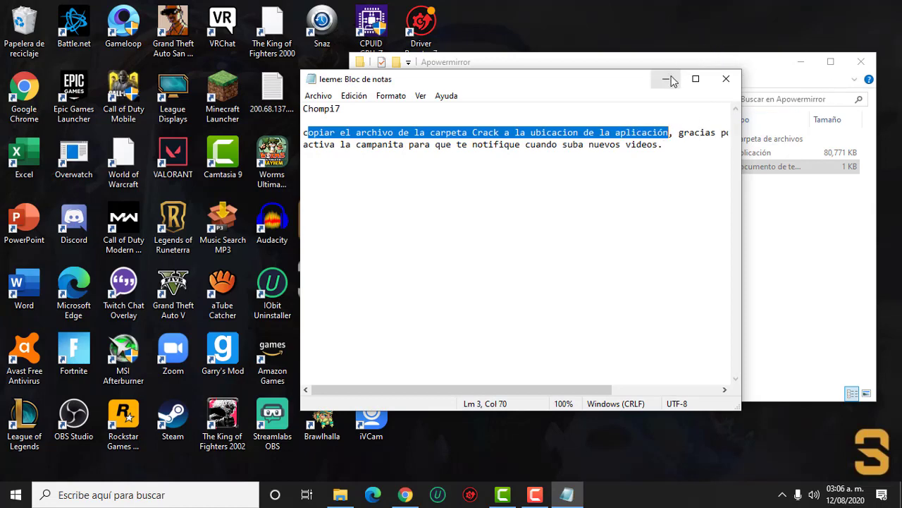
{"action": "left_click", "coordinate": [726, 79]}
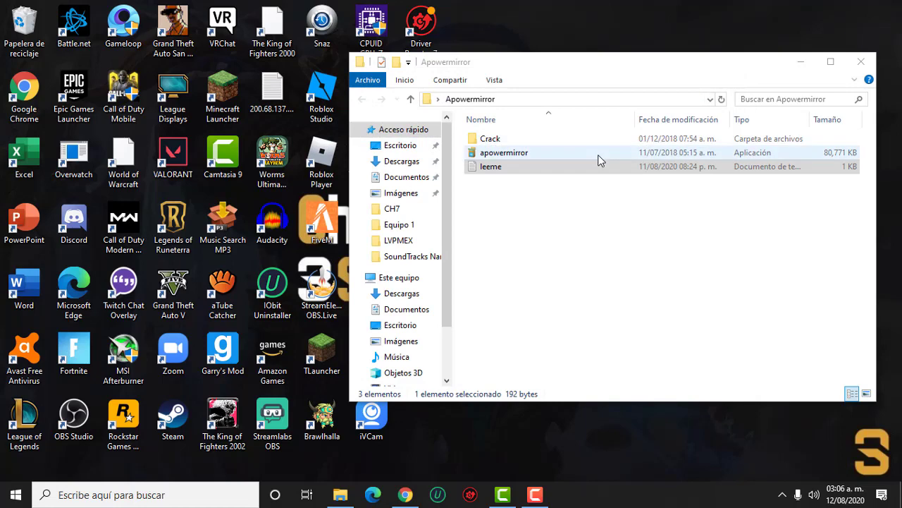
Run the apowermirror installer with administrator permission, using Español as the setup language, and accept the license agreement
{"action": "left_click", "coordinate": [598, 160]}
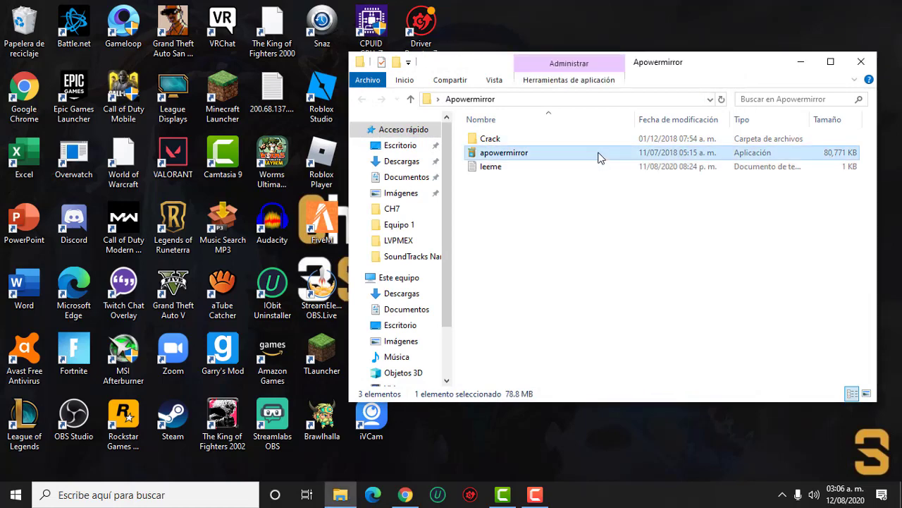
{"action": "double_click", "coordinate": [599, 157]}
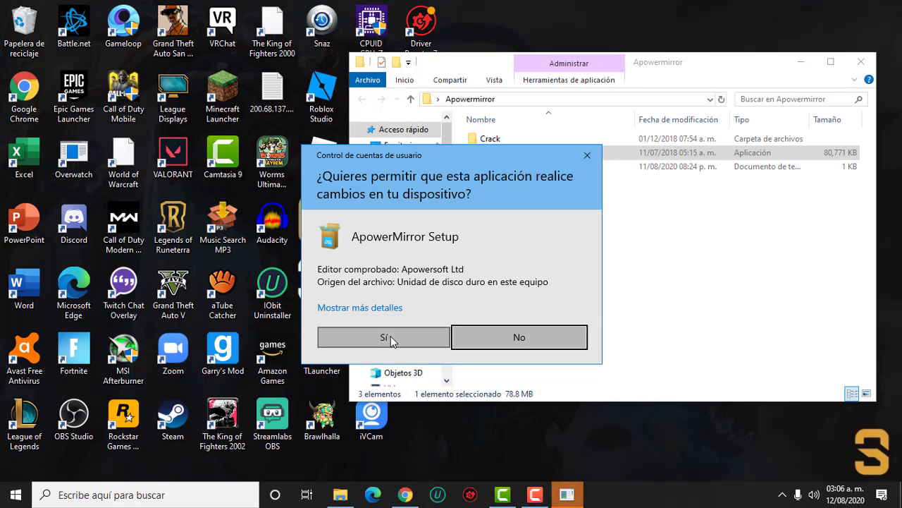
{"action": "left_click", "coordinate": [385, 338]}
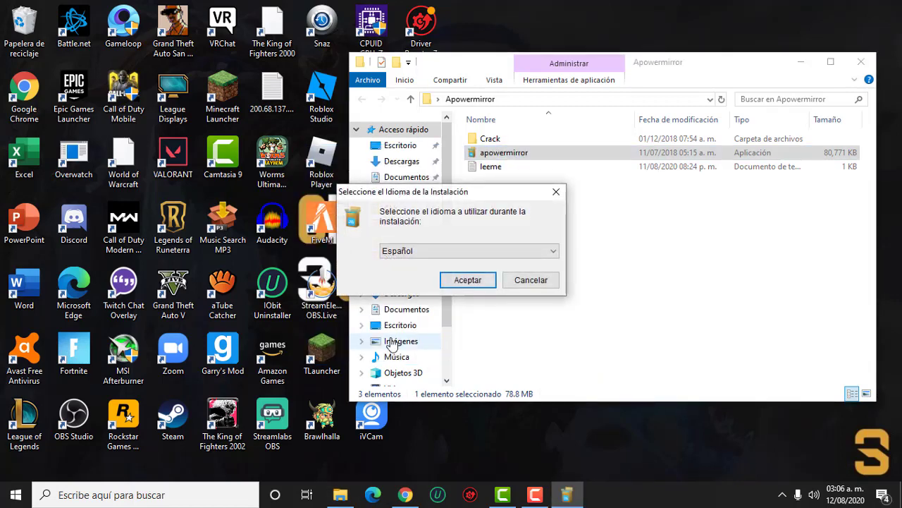
{"action": "key", "text": "Return"}
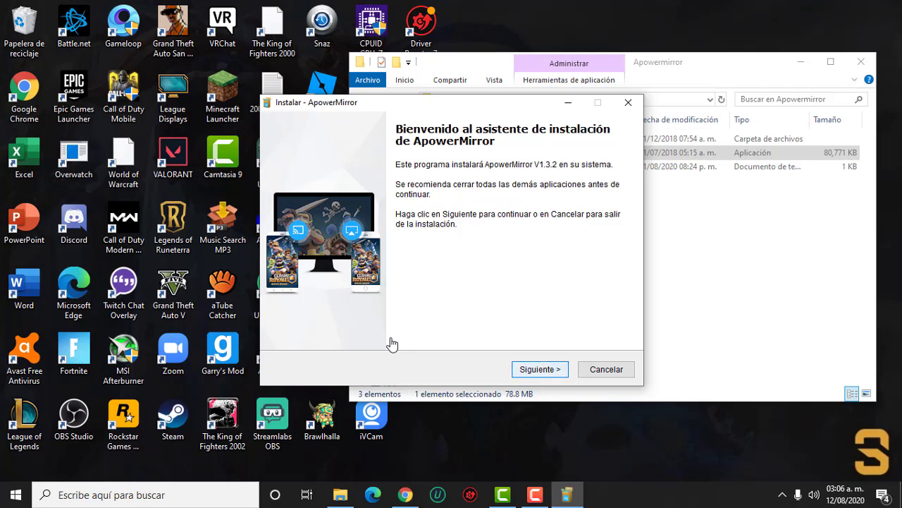
{"action": "key", "text": "Return"}
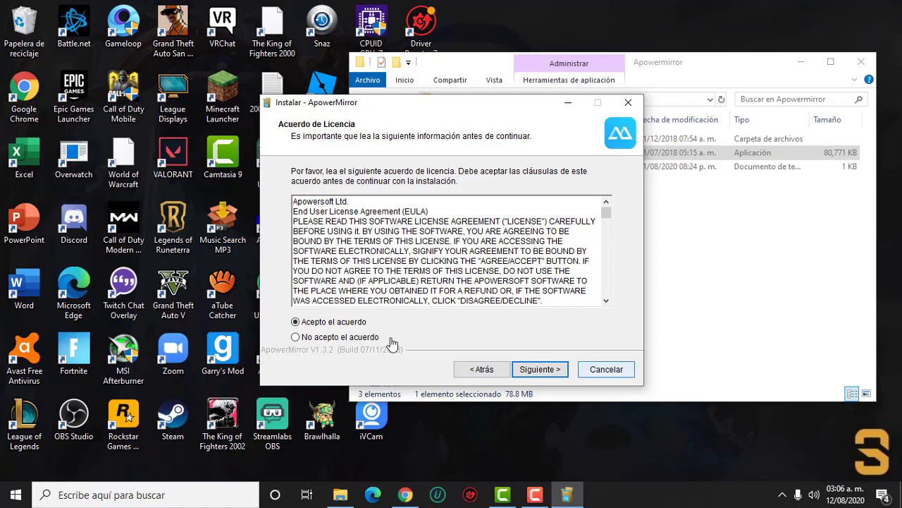
{"action": "key", "text": "Return"}
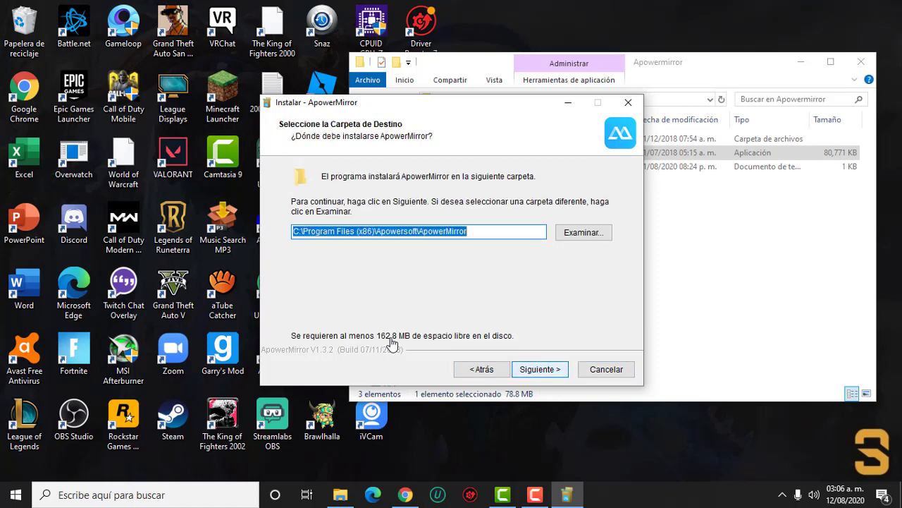
Set the installation destination to D:\ApowerMirror and continue to the additional tasks
{"action": "key", "text": "Tab"}
{"action": "key", "text": "Return"}
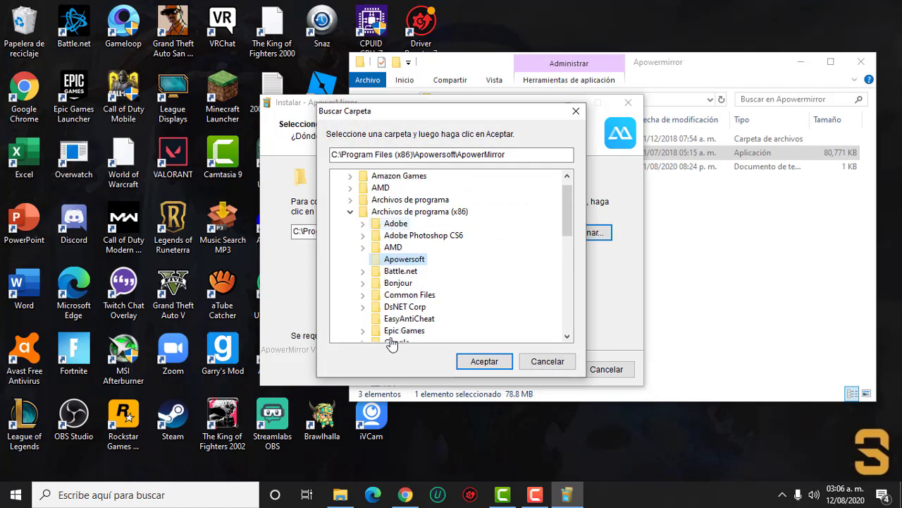
{"action": "scroll", "coordinate": [393, 339], "scroll_direction": "down", "scroll_amount": 5}
{"action": "scroll", "coordinate": [392, 344], "scroll_direction": "down", "scroll_amount": 4}
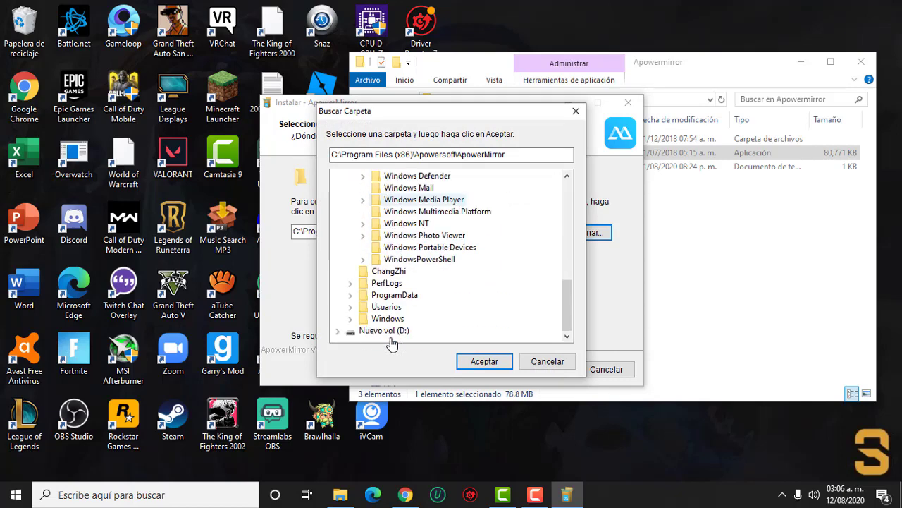
{"action": "left_click", "coordinate": [390, 336]}
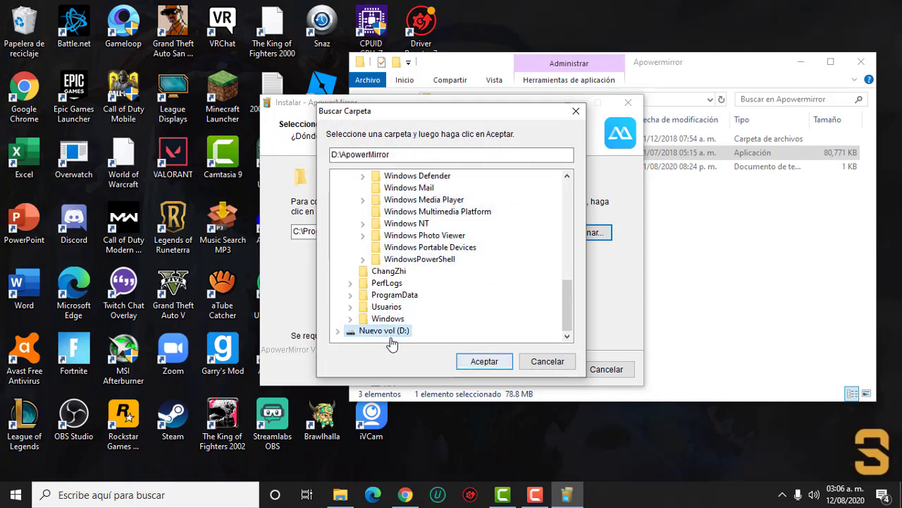
{"action": "key", "text": "Return"}
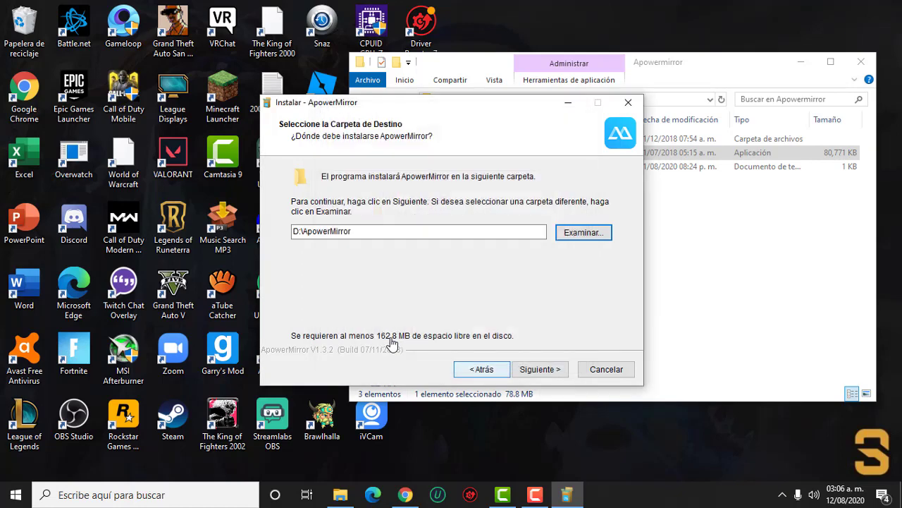
{"action": "key", "text": "Tab"}
{"action": "key", "text": "Tab"}
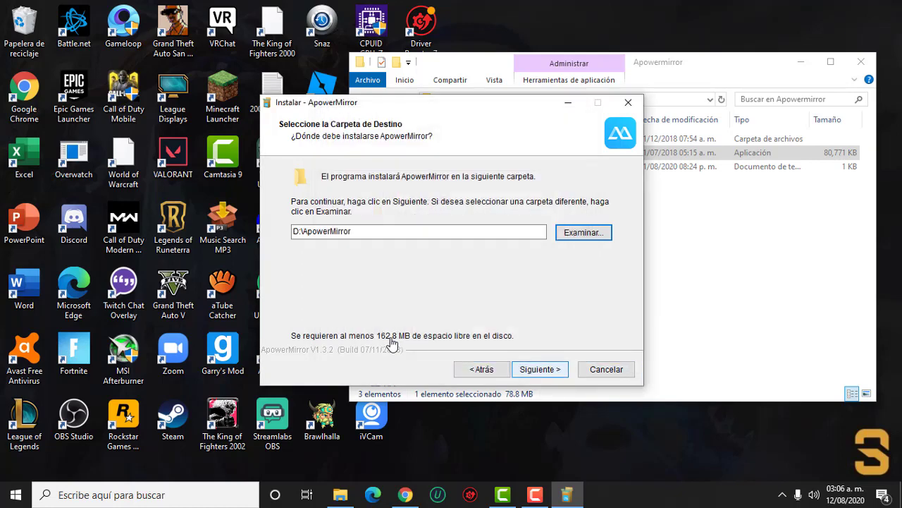
{"action": "key", "text": "Return"}
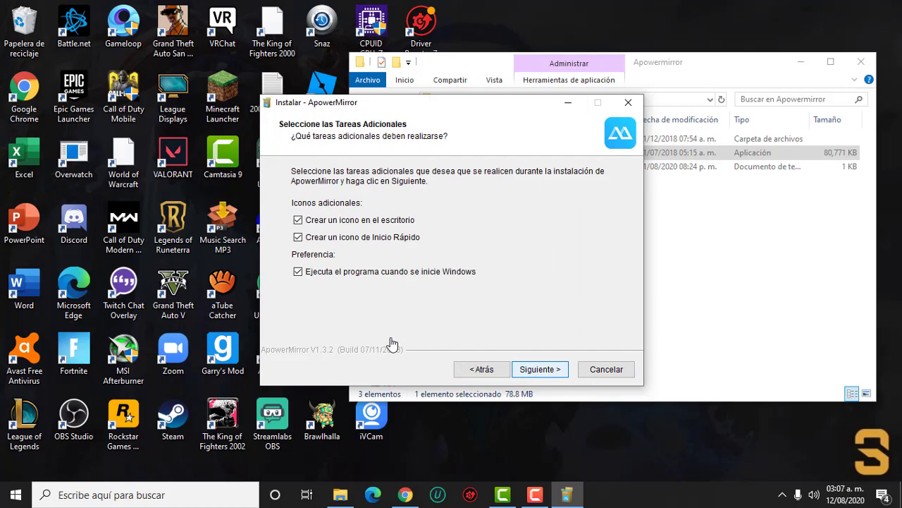
Install ApowerMirror with the desktop icon, quick launch icon and Windows startup options enabled, and finish the setup wizard
{"action": "key", "text": "Return"}
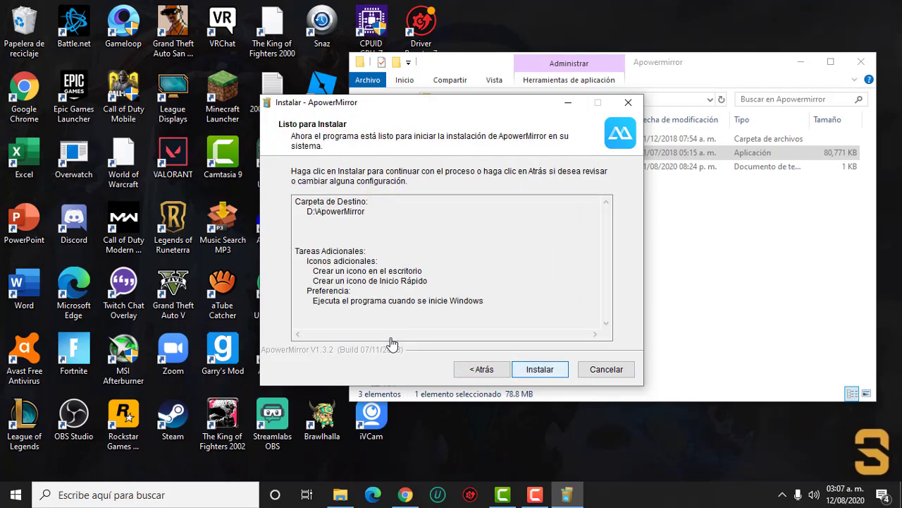
{"action": "key", "text": "Return"}
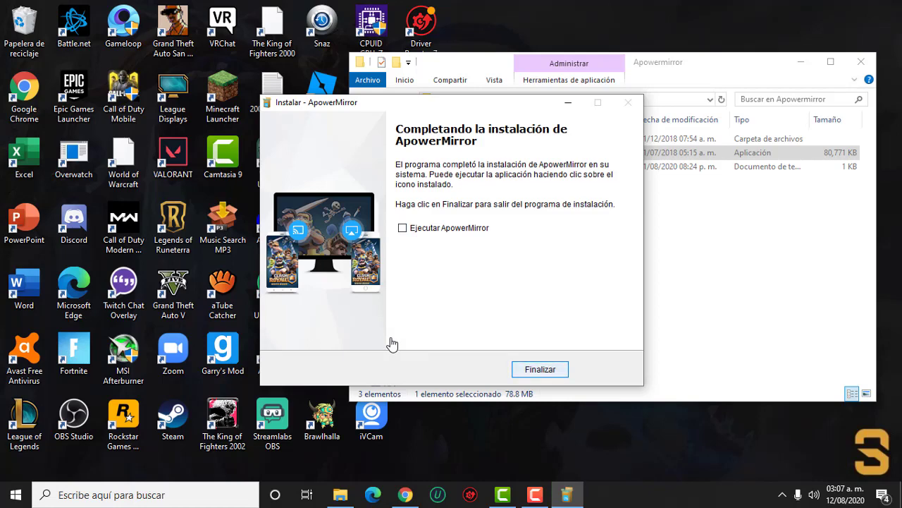
{"action": "key", "text": "Return"}
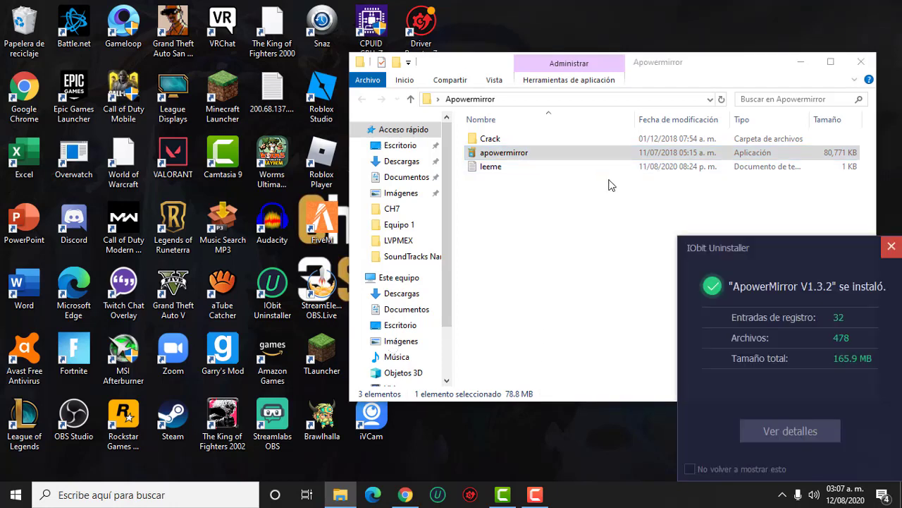
{"action": "left_click", "coordinate": [891, 246]}
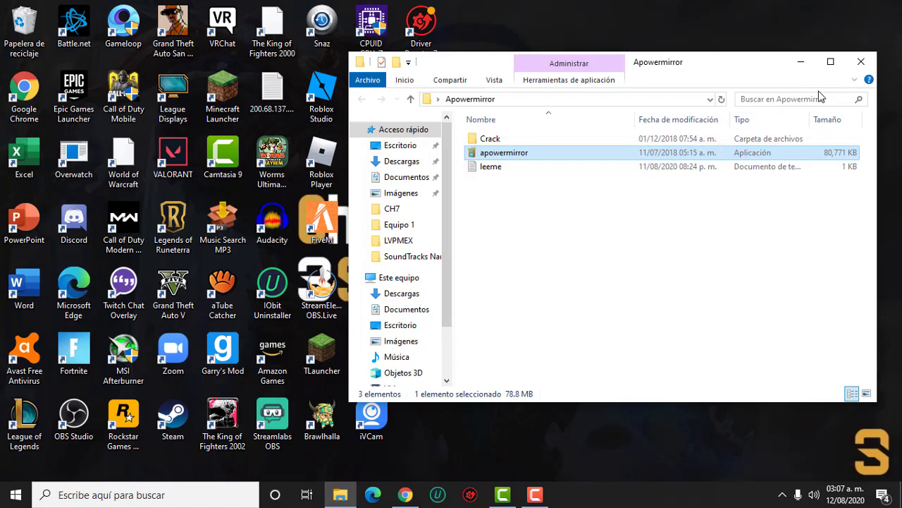
Place the ApowerMirror desktop shortcut below the extracted folder and open the shortcut's file location
{"action": "left_click", "coordinate": [801, 62]}
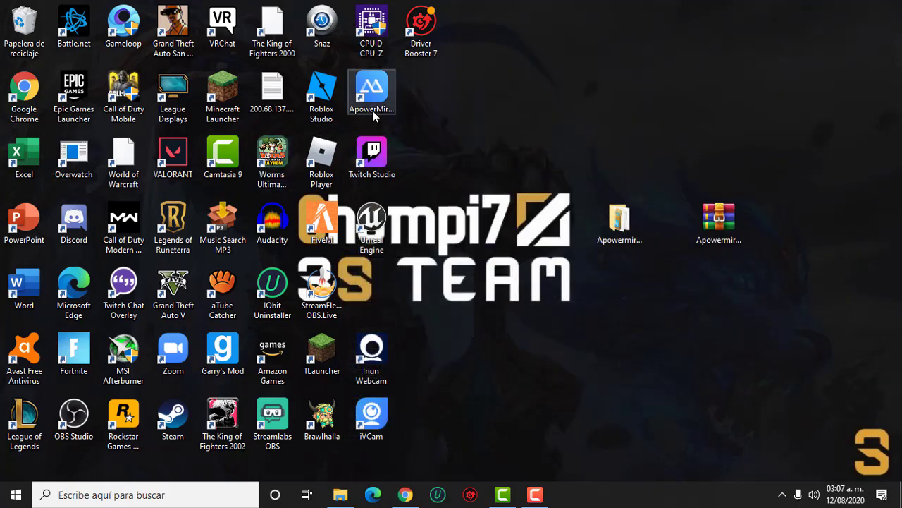
{"action": "left_click_drag", "start_coordinate": [373, 107], "coordinate": [608, 322]}
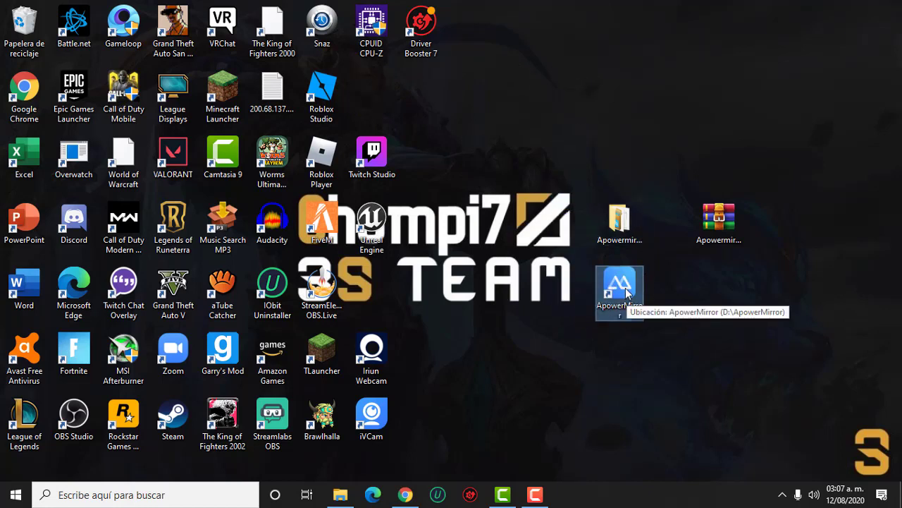
{"action": "right_click", "coordinate": [626, 294]}
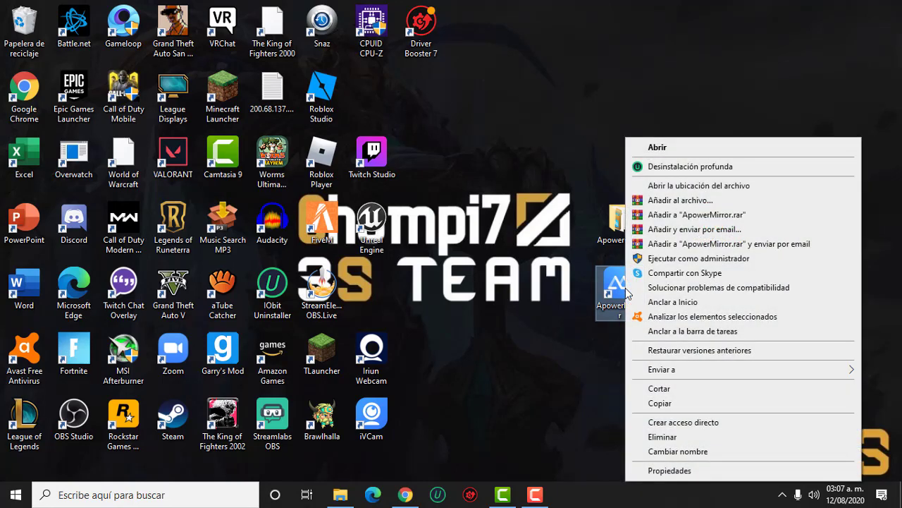
{"action": "left_click", "coordinate": [684, 185]}
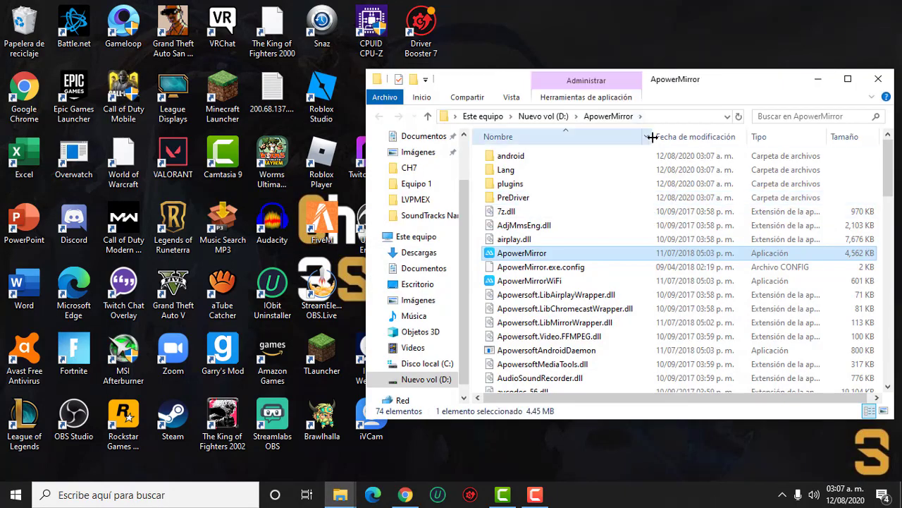
{"action": "left_click_drag", "start_coordinate": [708, 84], "coordinate": [497, 32]}
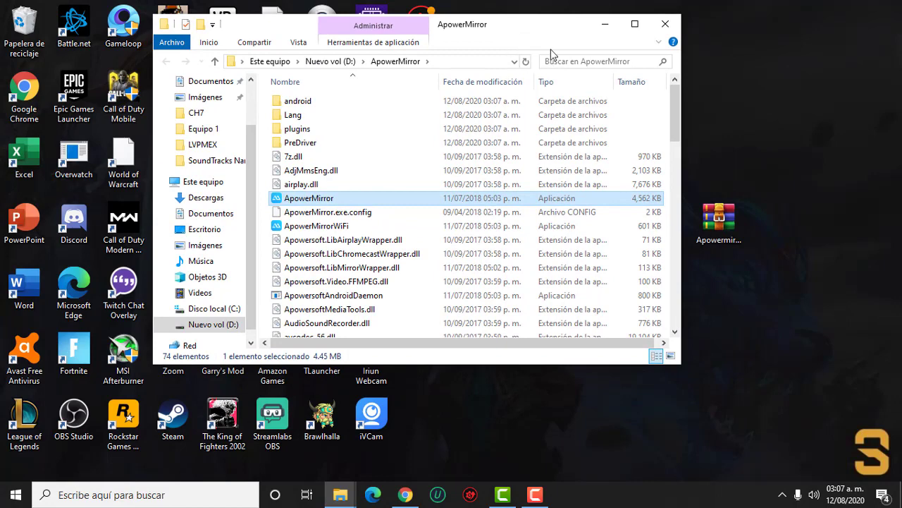
Bring the extracted Apowermirror folder window in front of the installation folder and select the leeme file
{"action": "mouse_move", "coordinate": [355, 488]}
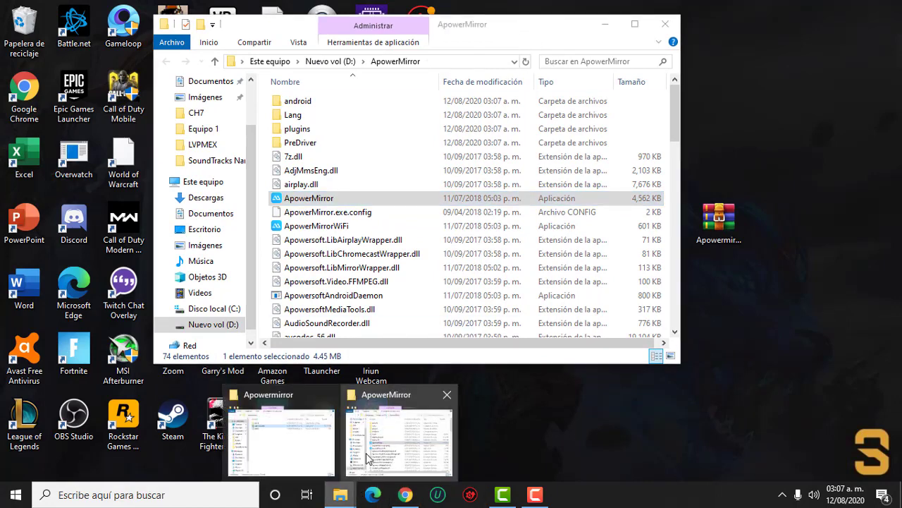
{"action": "left_click", "coordinate": [301, 419]}
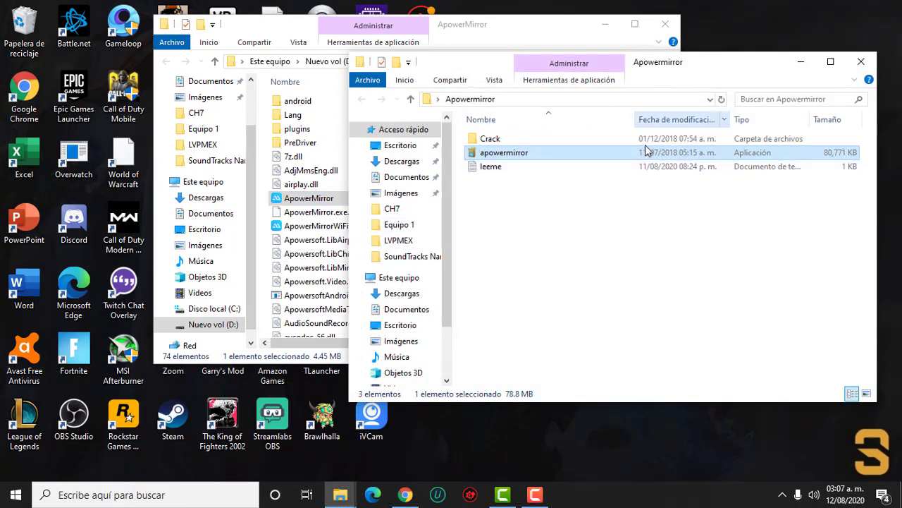
{"action": "left_click", "coordinate": [561, 168]}
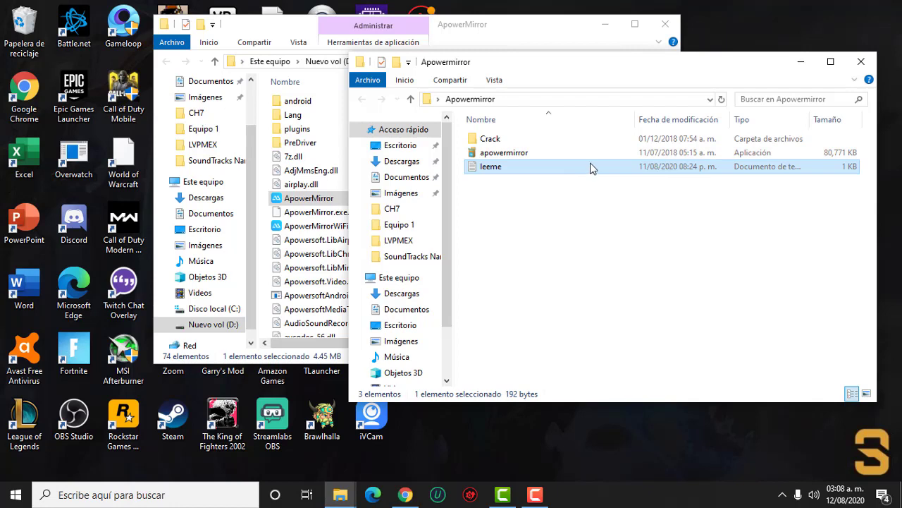
Copy Apowersoft.CommUtilities.dll from the extracted Crack folder into the D:\ApowerMirror installation folder
{"action": "left_click", "coordinate": [654, 141]}
{"action": "double_click", "coordinate": [656, 141]}
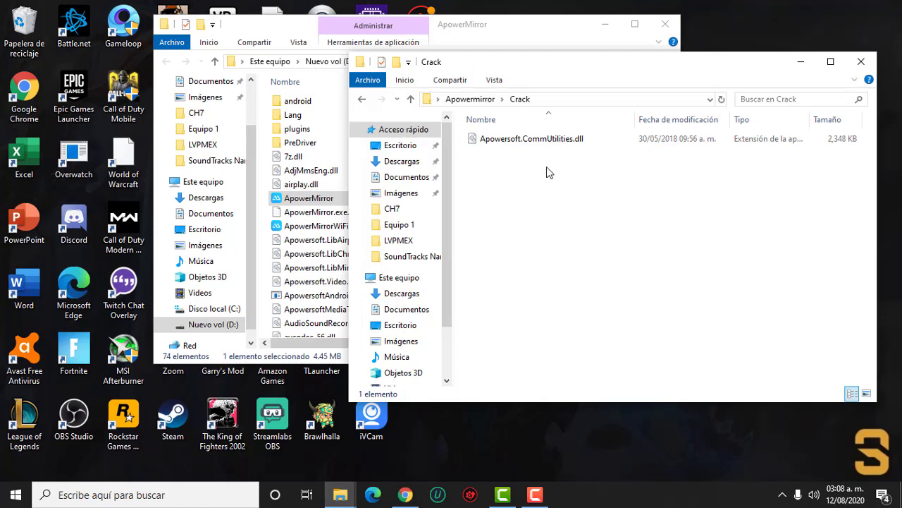
{"action": "left_click_drag", "start_coordinate": [564, 68], "coordinate": [603, 253]}
{"action": "left_click", "coordinate": [604, 317]}
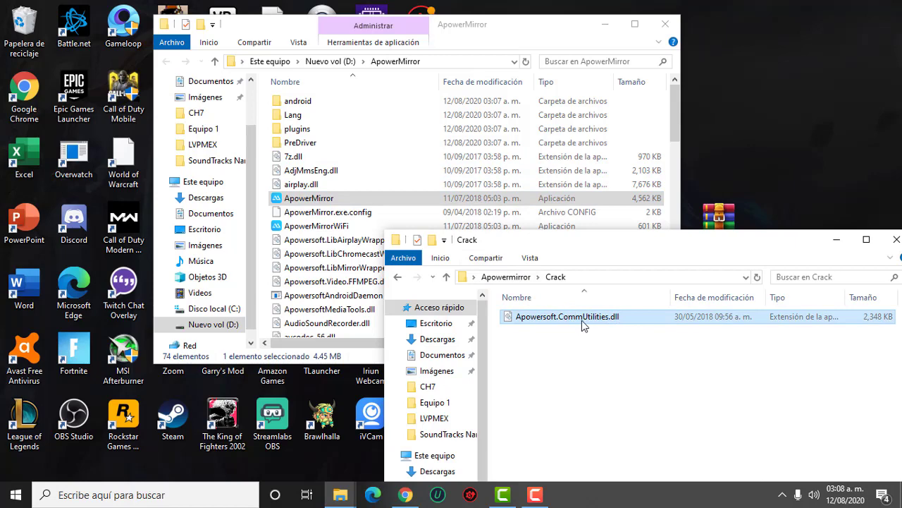
{"action": "left_click_drag", "start_coordinate": [583, 325], "coordinate": [512, 219]}
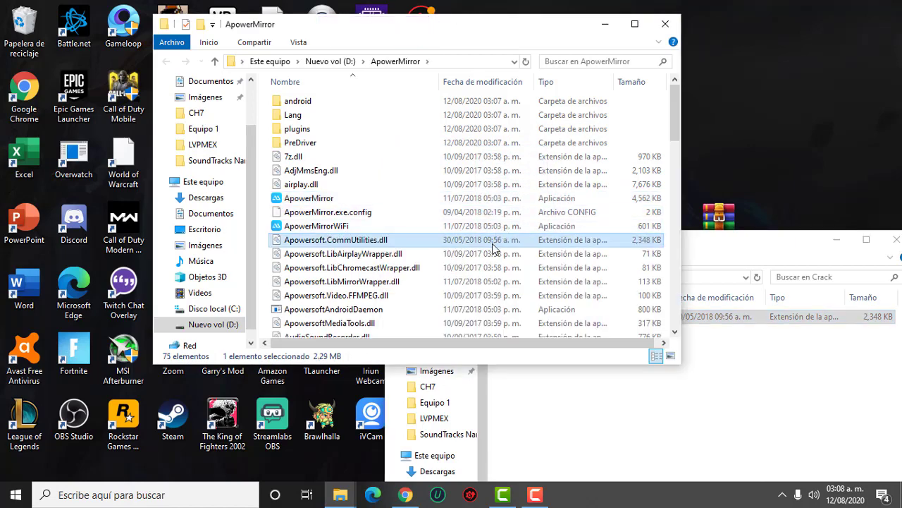
Look through the files in the ApowerMirror installation folder and close both the installation and Crack folder windows
{"action": "scroll", "coordinate": [471, 239], "scroll_direction": "down", "scroll_amount": 7}
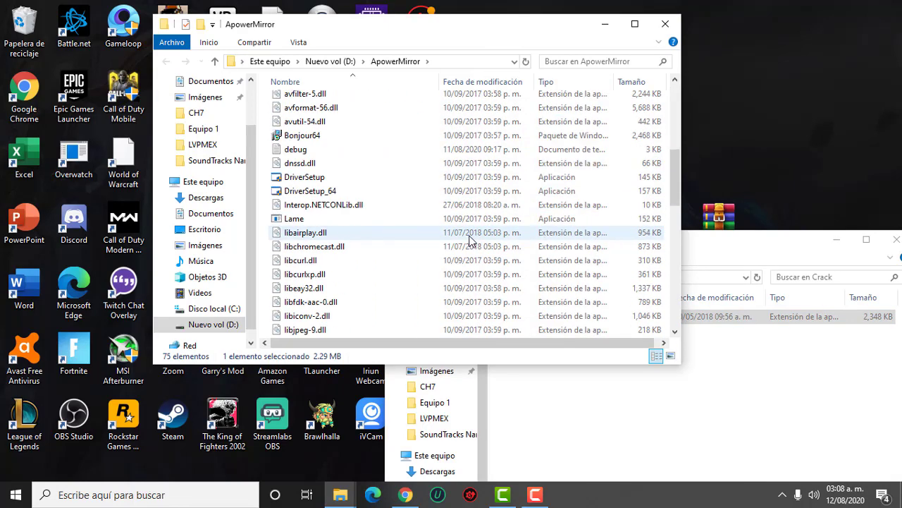
{"action": "scroll", "coordinate": [471, 239], "scroll_direction": "down", "scroll_amount": 10}
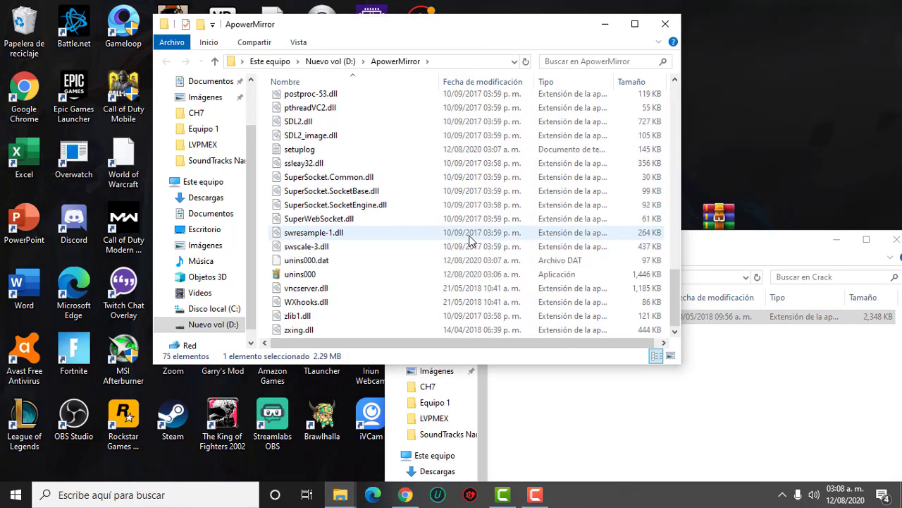
{"action": "left_click", "coordinate": [666, 27]}
{"action": "left_click", "coordinate": [897, 240]}
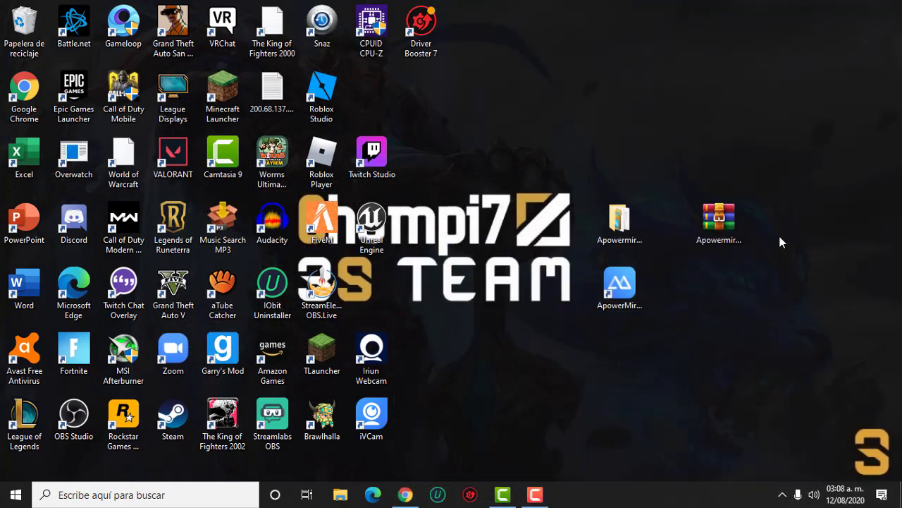
Launch ApowerMirror from its desktop shortcut, view the USB connection option and return to the WiFi connection page
{"action": "double_click", "coordinate": [619, 282]}
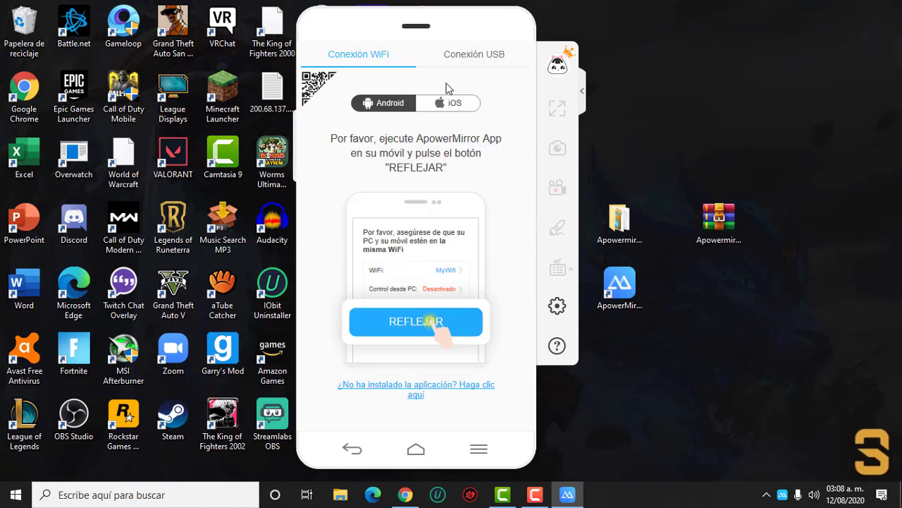
{"action": "left_click", "coordinate": [469, 55]}
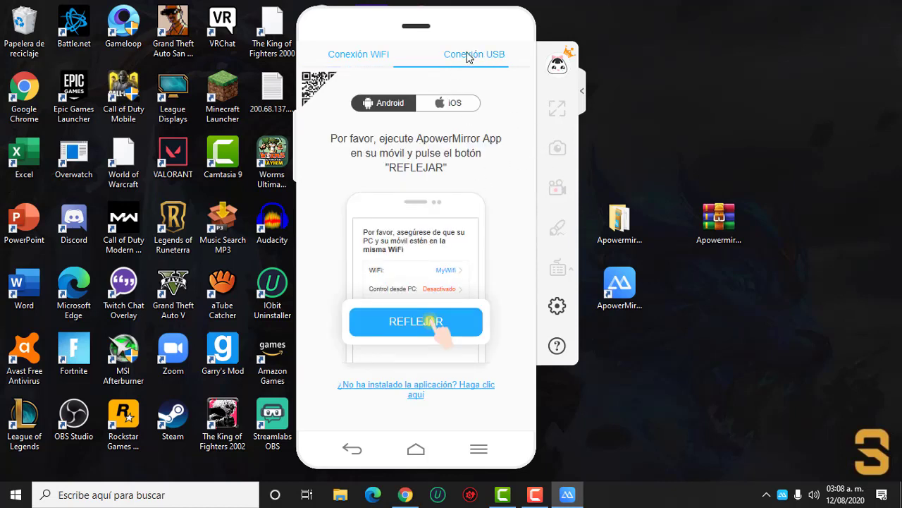
{"action": "left_click", "coordinate": [402, 58]}
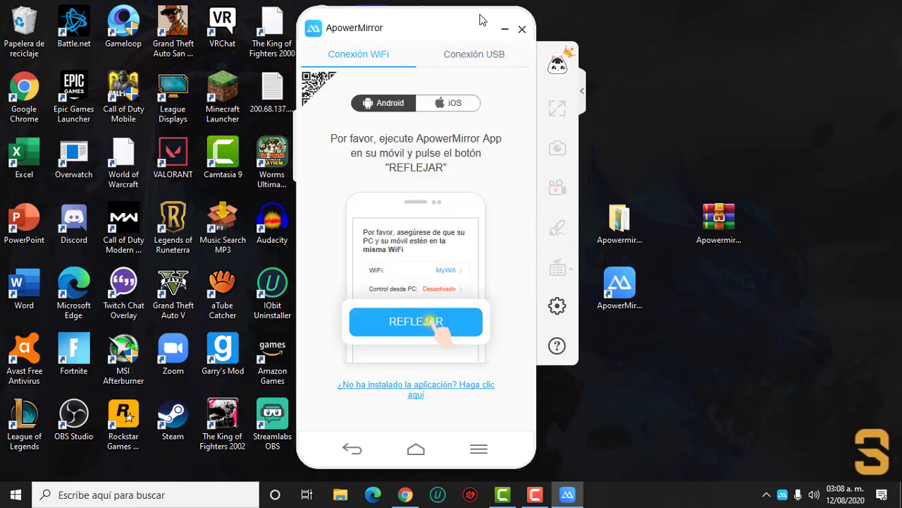